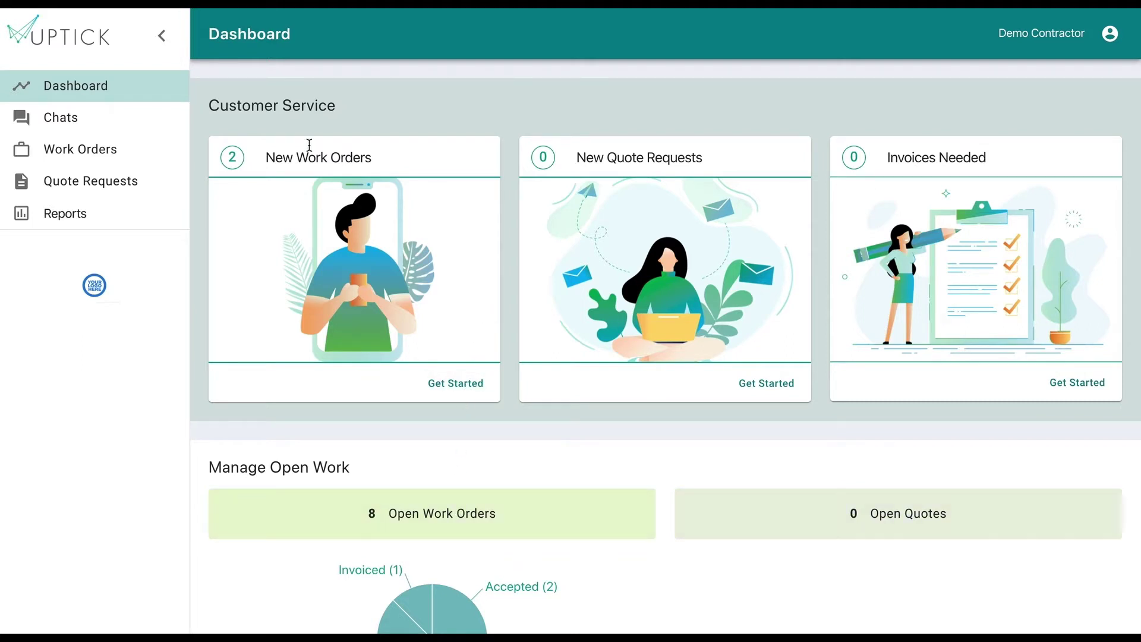
- Open the work orders board showing jobs grouped by status
{"action": "left_click", "coordinate": [96, 156]}
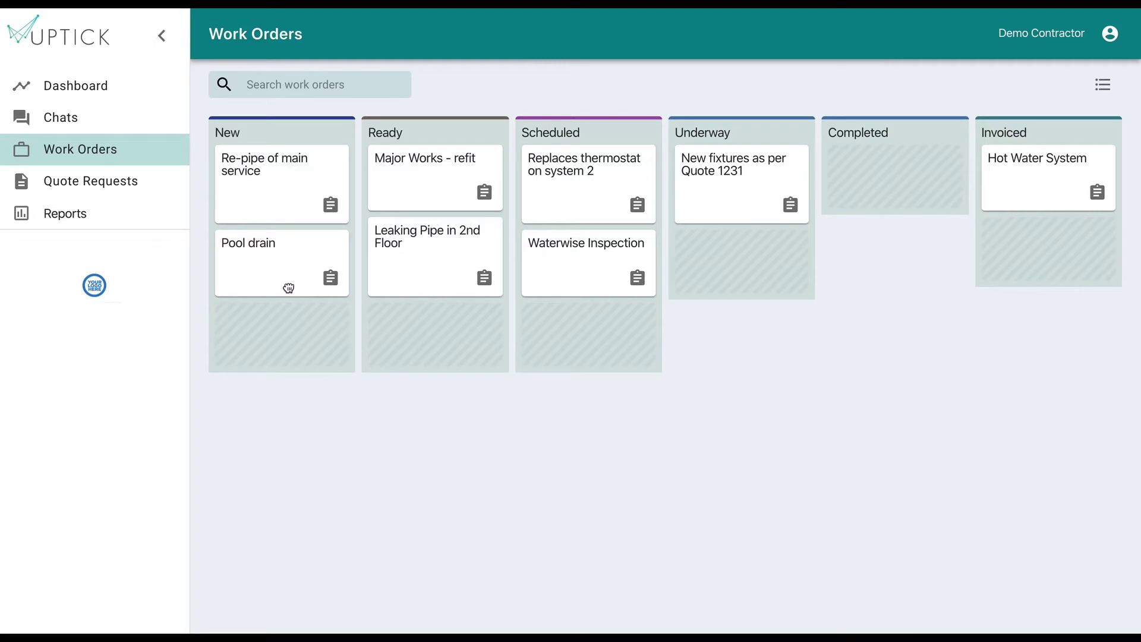
{"action": "mouse_move", "coordinate": [287, 287]}
{"action": "left_mouse_down"}
{"action": "mouse_move", "coordinate": [441, 356]}
{"action": "mouse_move", "coordinate": [288, 269]}
{"action": "left_mouse_up"}
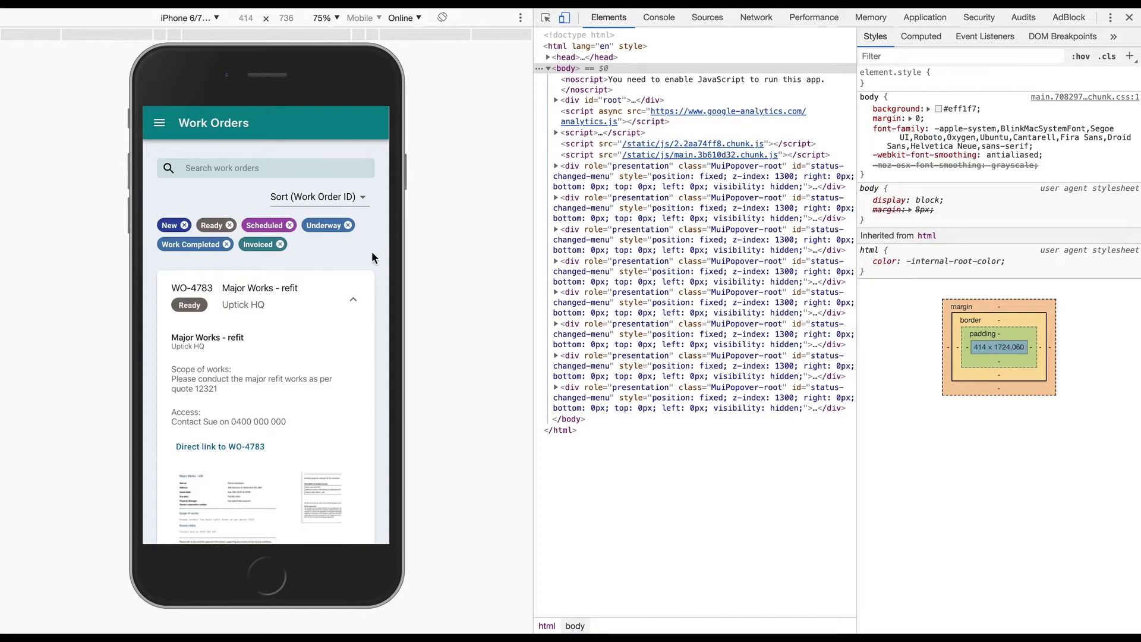
- In the mobile work orders list, collapse Major Works - refit and review the full details of Re-pipe of main service
{"action": "left_click", "coordinate": [353, 301]}
{"action": "scroll", "coordinate": [352, 302], "scroll_direction": "down", "scroll_amount": 3}
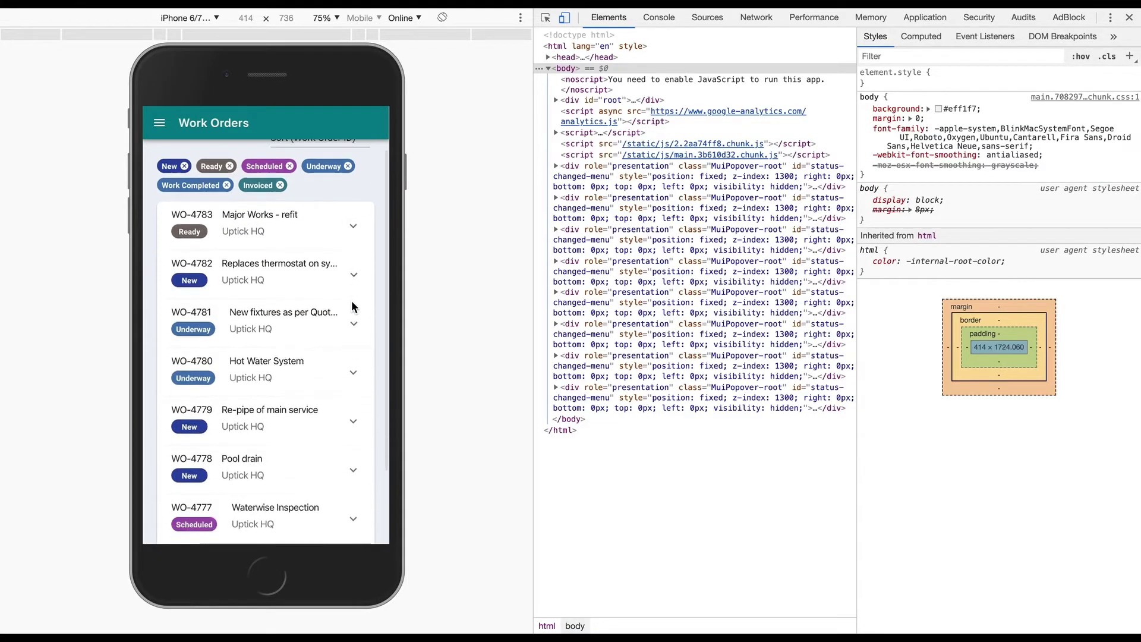
{"action": "left_click", "coordinate": [354, 378]}
{"action": "scroll", "coordinate": [354, 378], "scroll_direction": "down", "scroll_amount": 3}
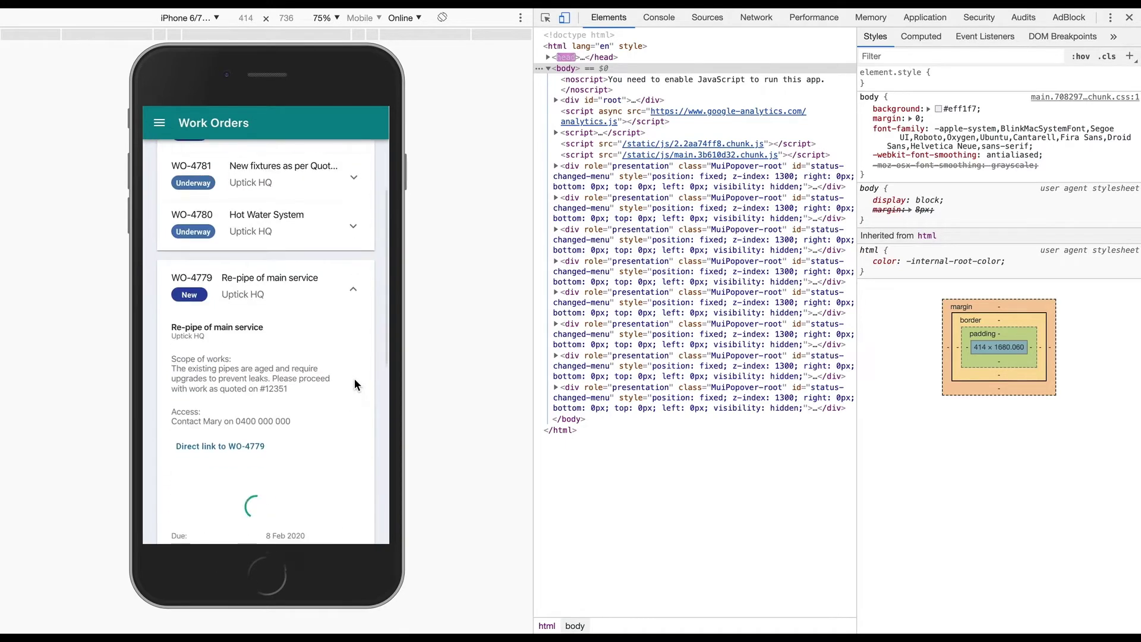
{"action": "scroll", "coordinate": [355, 379], "scroll_direction": "down", "scroll_amount": 5}
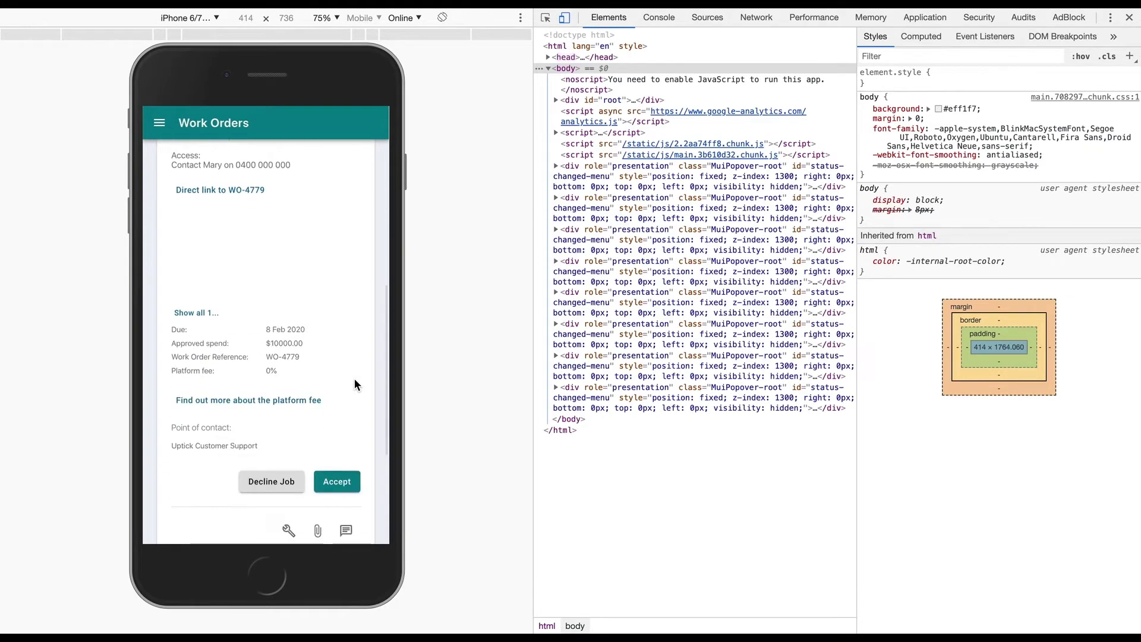
{"action": "scroll", "coordinate": [343, 443], "scroll_direction": "down", "scroll_amount": 2}
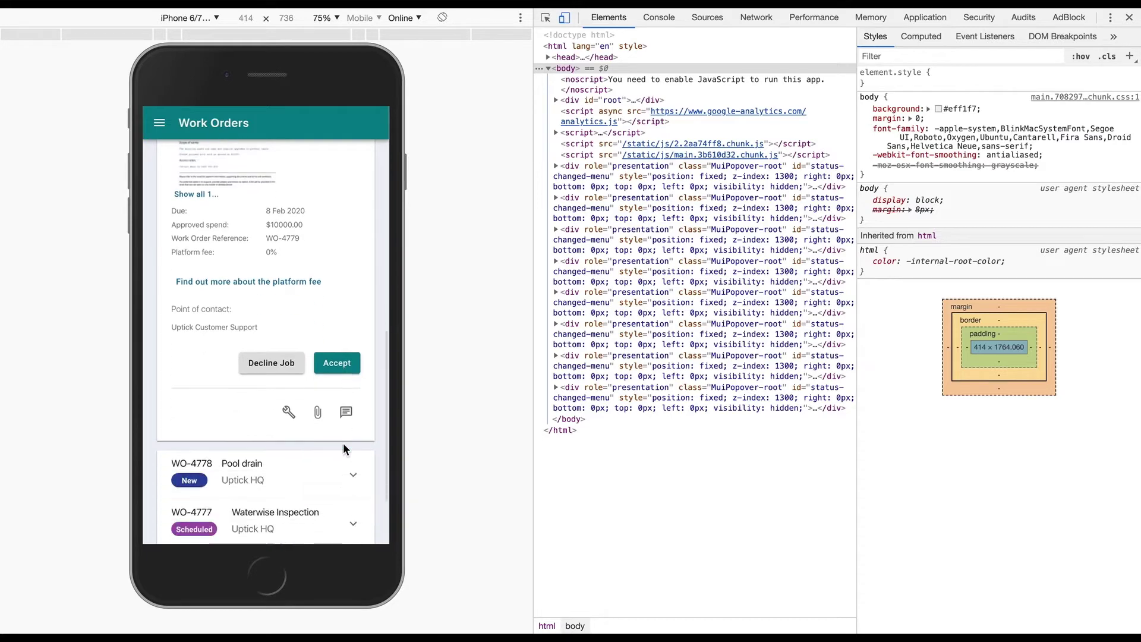
{"action": "scroll", "coordinate": [344, 444], "scroll_direction": "up", "scroll_amount": 1}
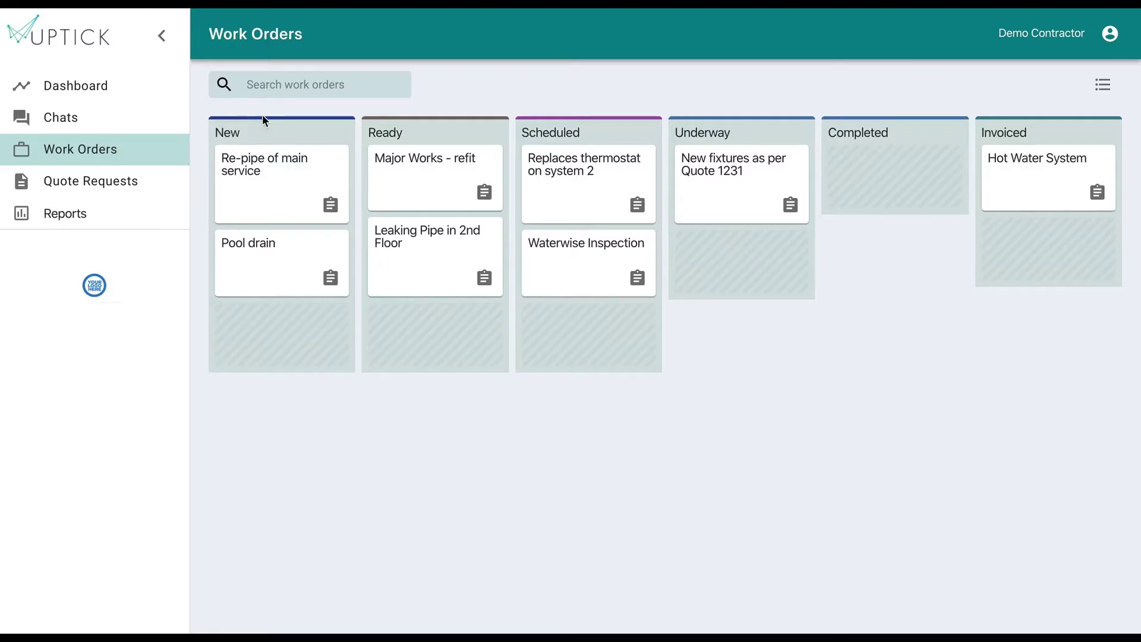
- Check the details, attached documents and available status options of the Major Works - refit work order, closing it when done
{"action": "left_click", "coordinate": [485, 192]}
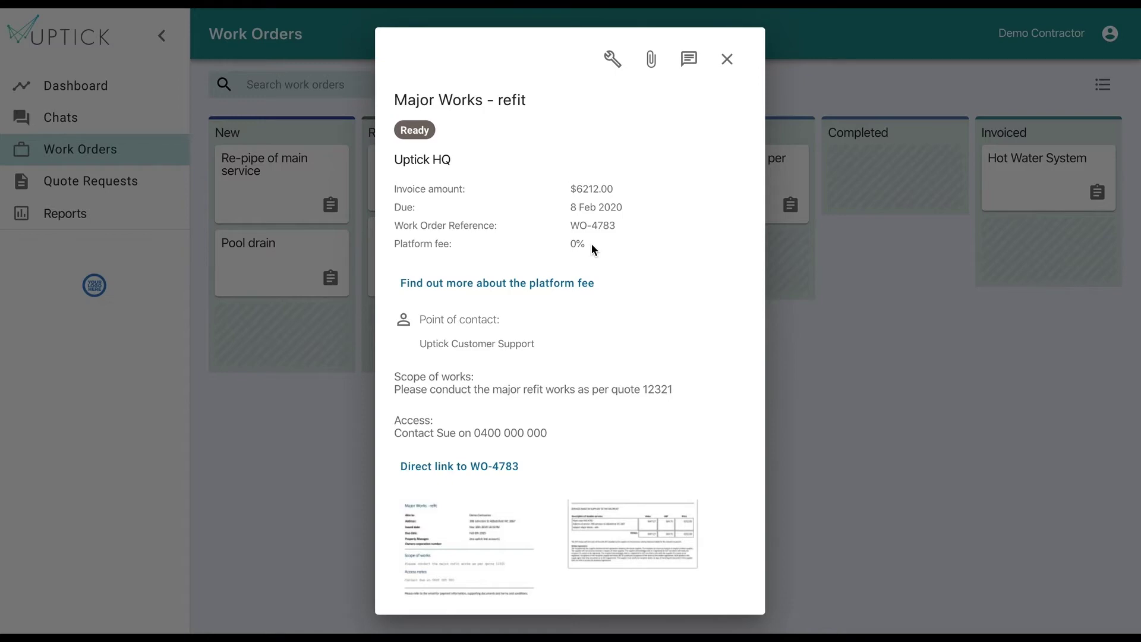
{"action": "left_click", "coordinate": [652, 61]}
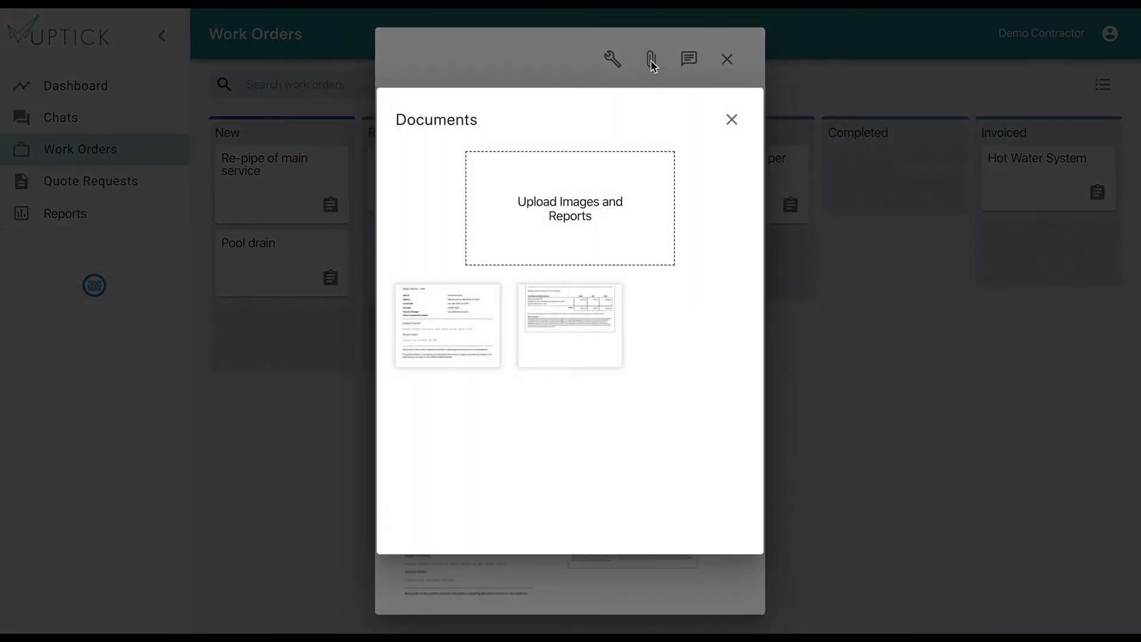
{"action": "left_click", "coordinate": [731, 122]}
{"action": "left_click", "coordinate": [614, 64]}
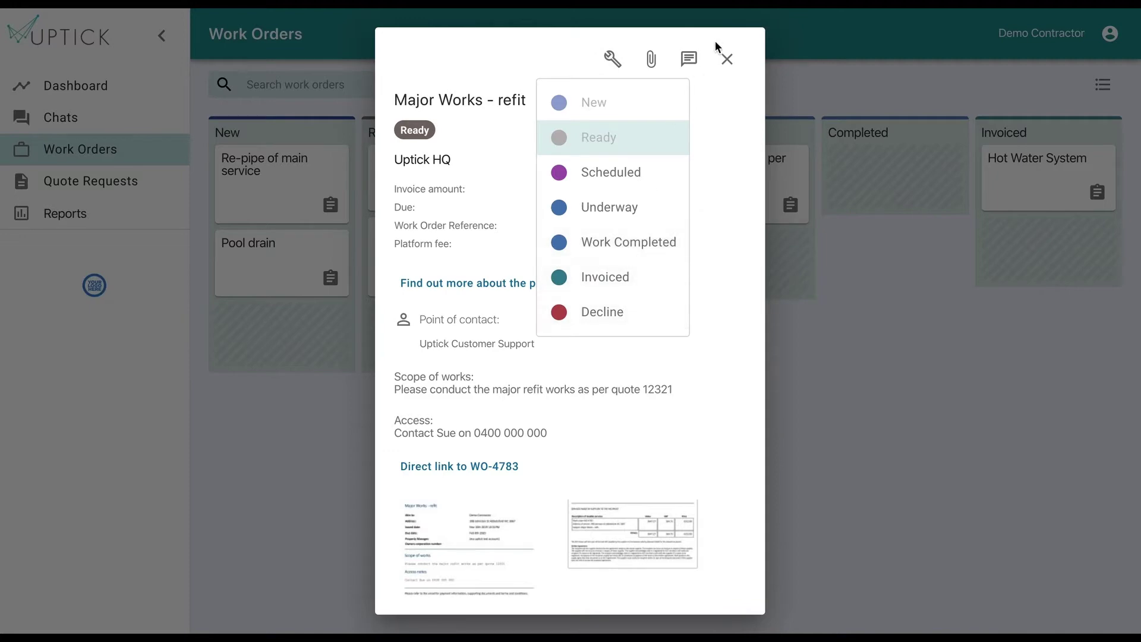
{"action": "left_click", "coordinate": [726, 61]}
{"action": "left_click", "coordinate": [726, 60]}
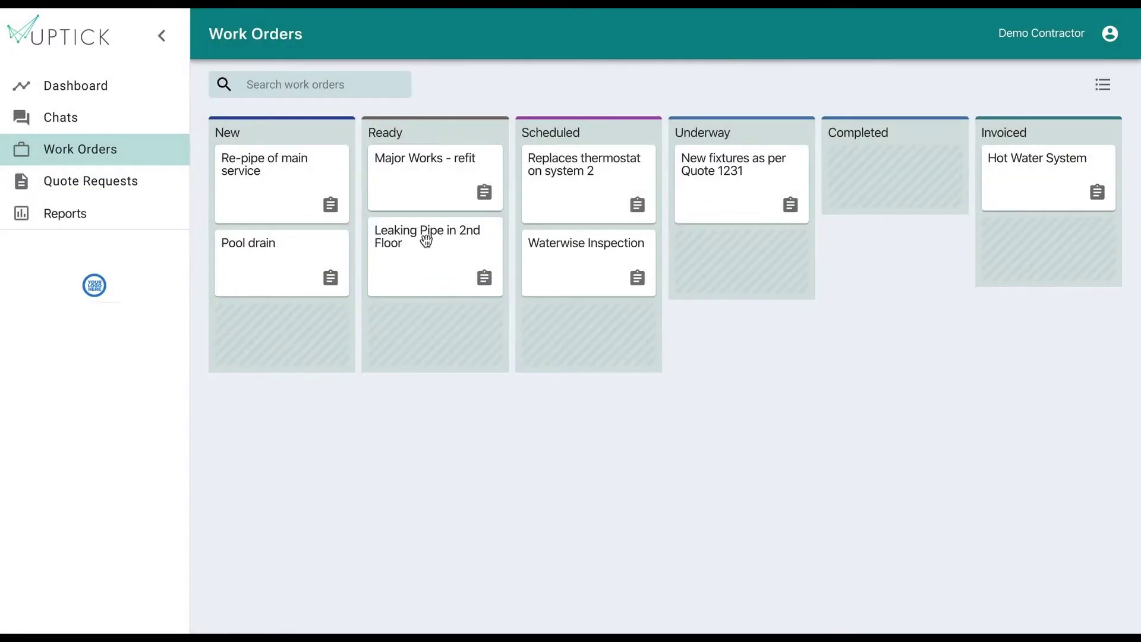
- Move the Leaking Pipe in 2nd Floor work order to Scheduled and schedule the job for 12/11/2019
{"action": "left_click_drag", "start_coordinate": [419, 252], "coordinate": [580, 344]}
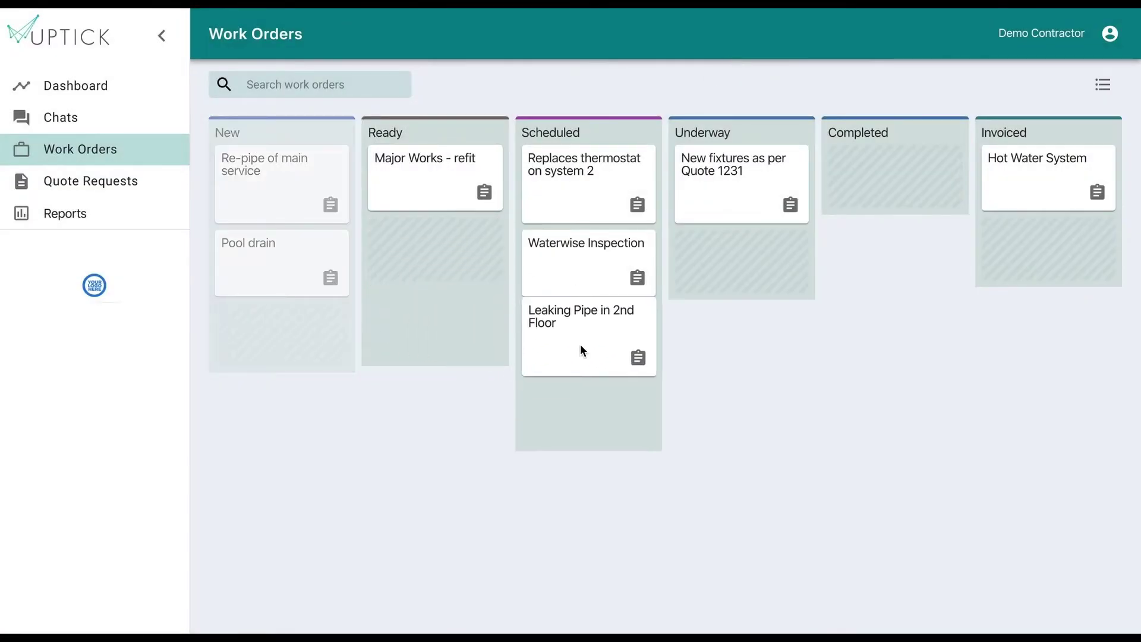
{"action": "left_click", "coordinate": [728, 348]}
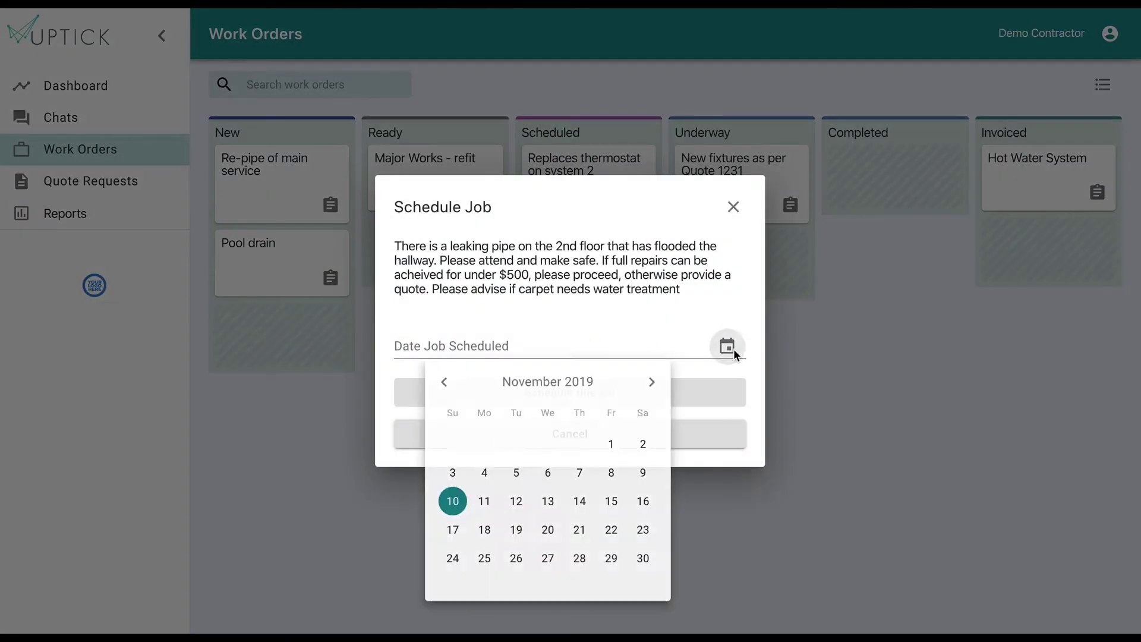
{"action": "left_click", "coordinate": [515, 501]}
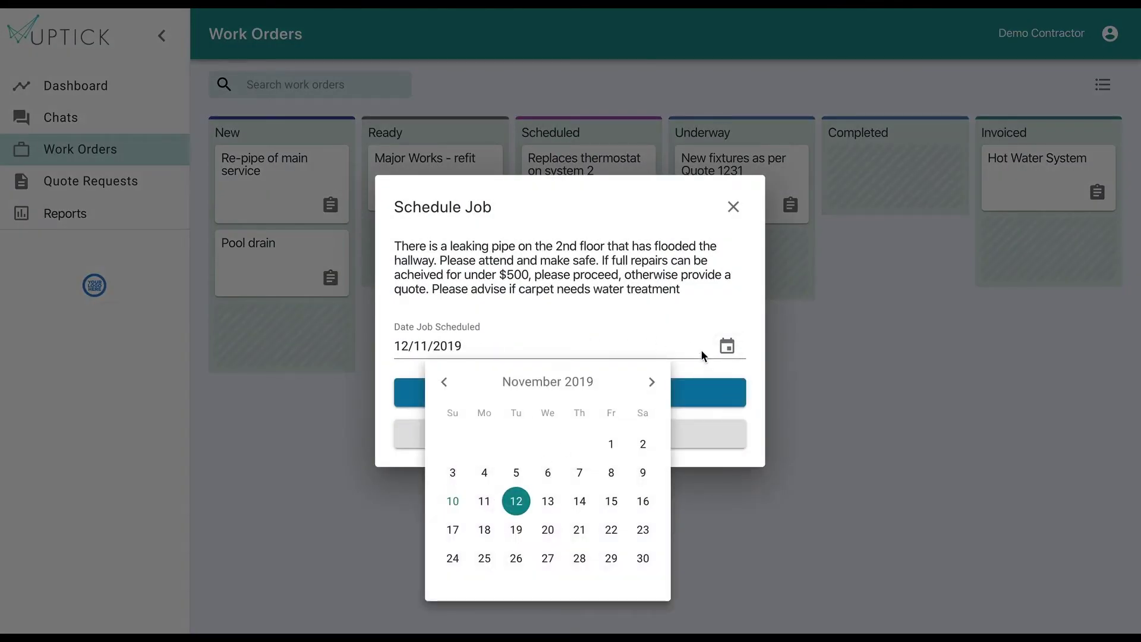
{"action": "left_click", "coordinate": [679, 399]}
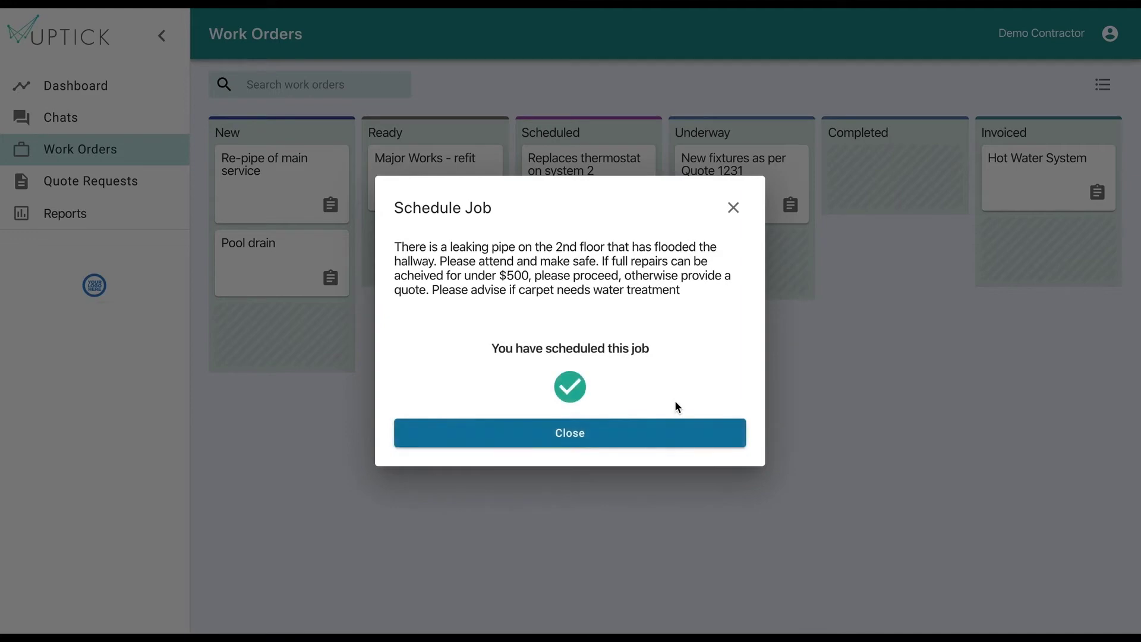
{"action": "left_click", "coordinate": [620, 445]}
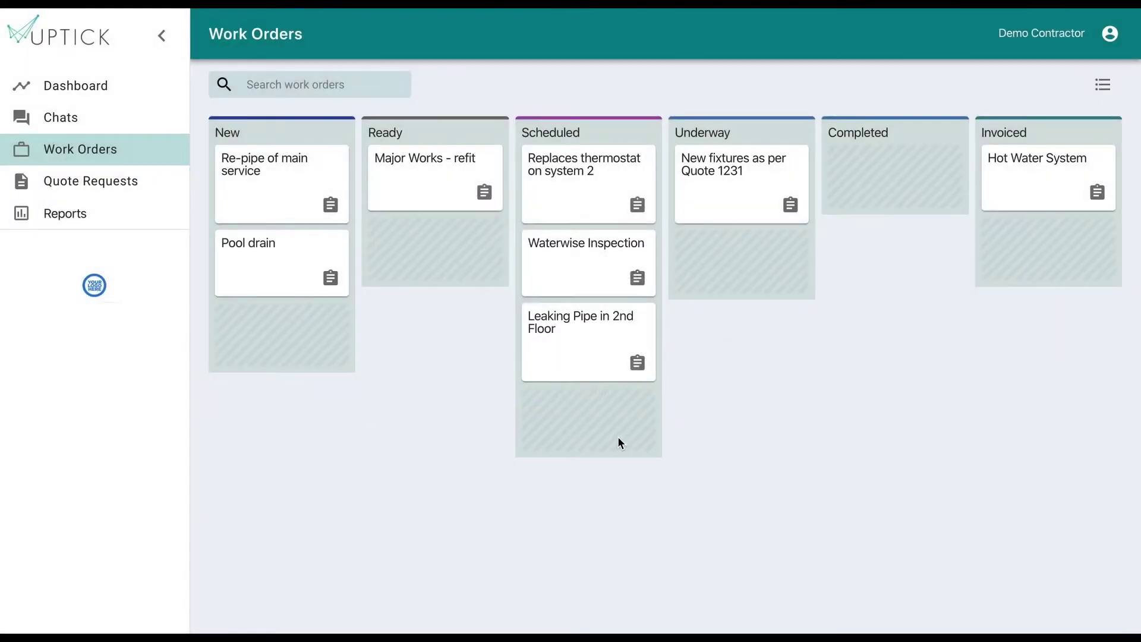
- In the list view, expand the Major Works - refit work order and run a search for "pool", clearing it when done
{"action": "left_click", "coordinate": [1105, 84]}
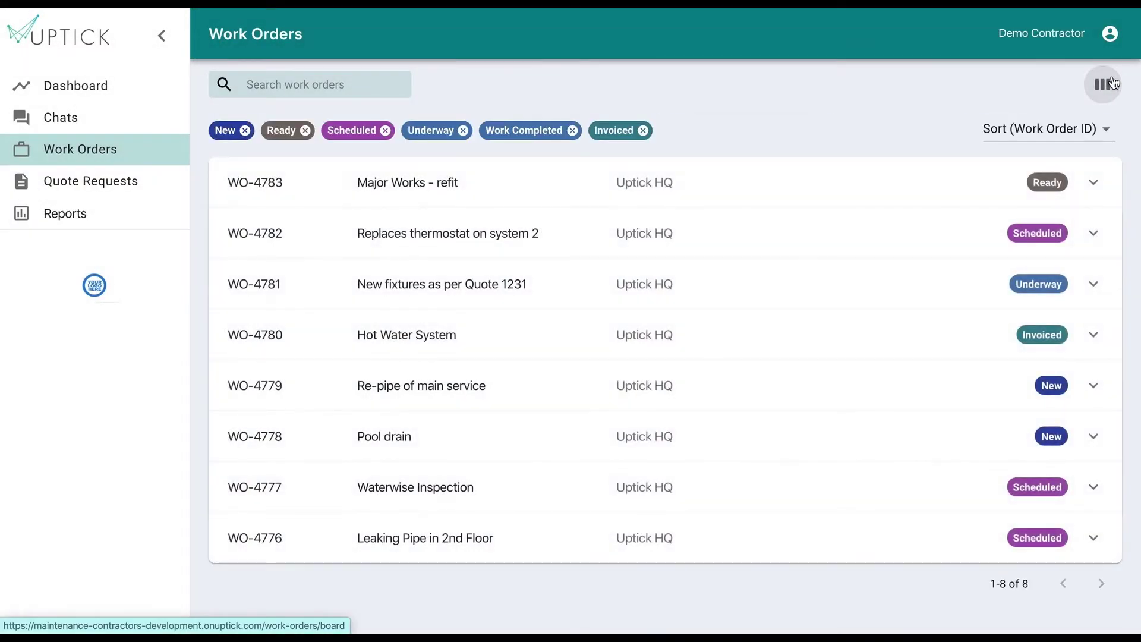
{"action": "left_click", "coordinate": [1099, 180]}
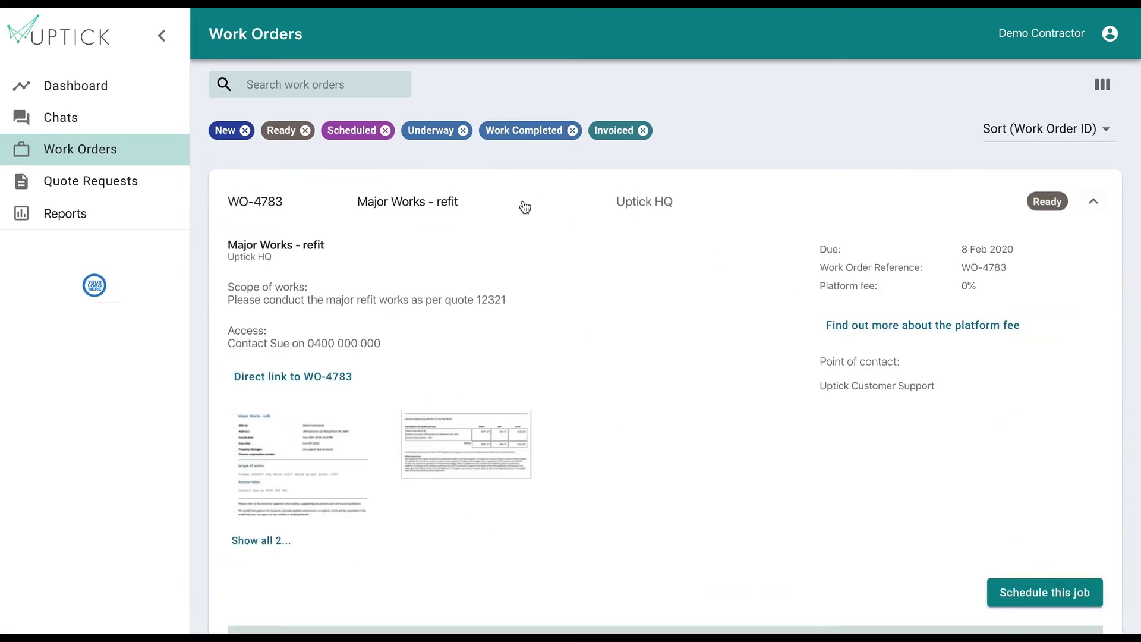
{"action": "type", "text": "pool"}
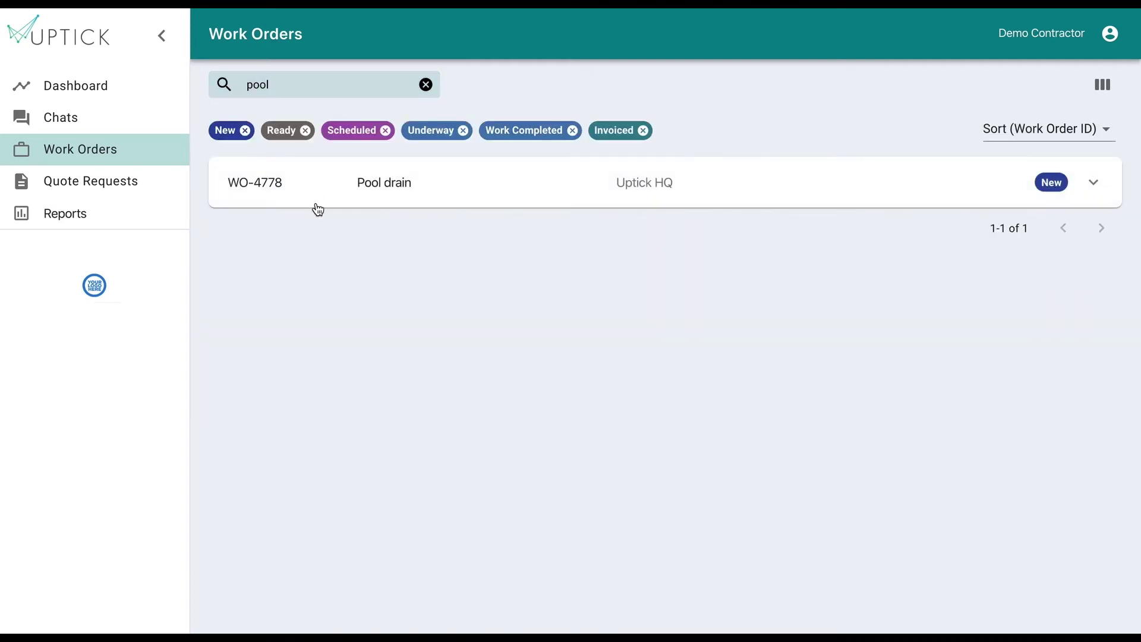
{"action": "left_click", "coordinate": [426, 86]}
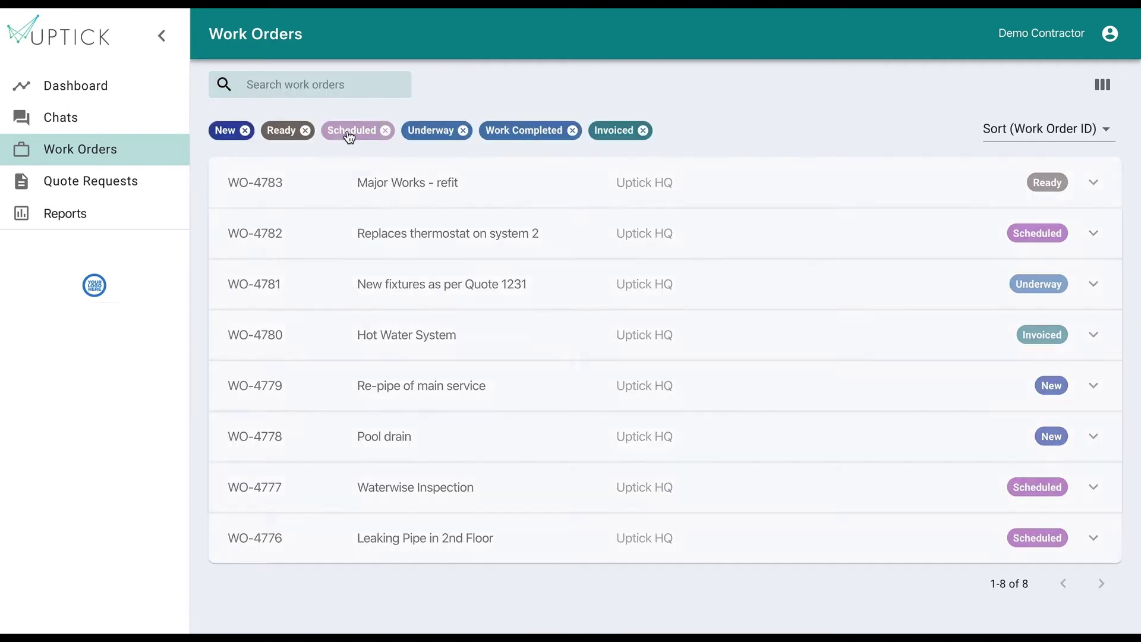
- Return to the board view and check the details of the New fixtures as per Quote 1231 work order
{"action": "left_click", "coordinate": [1103, 84]}
{"action": "left_click", "coordinate": [788, 217]}
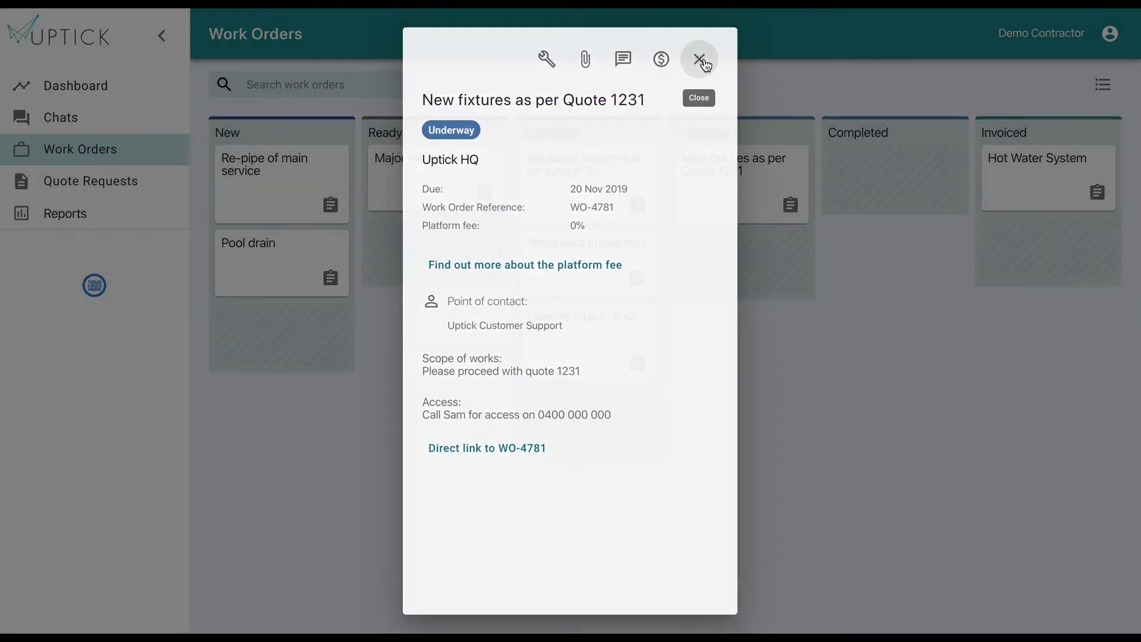
{"action": "left_click", "coordinate": [701, 61]}
- Move New fixtures as per Quote 1231 to Invoiced and enter an invoice amount of $1000
{"action": "left_click_drag", "start_coordinate": [733, 179], "coordinate": [1043, 249]}
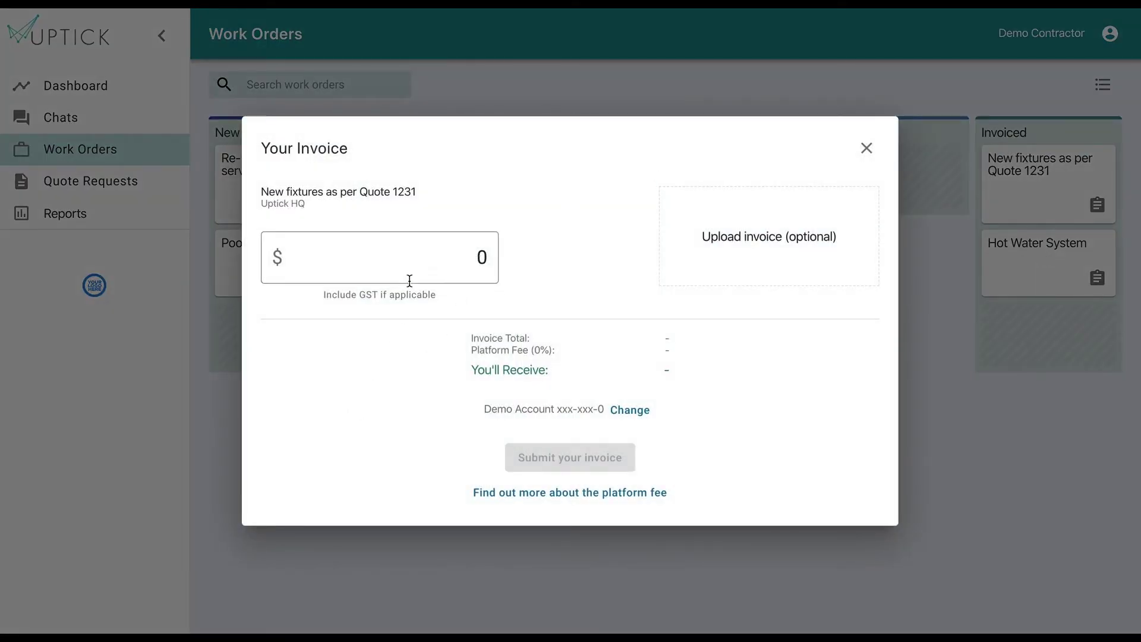
{"action": "left_click", "coordinate": [455, 257]}
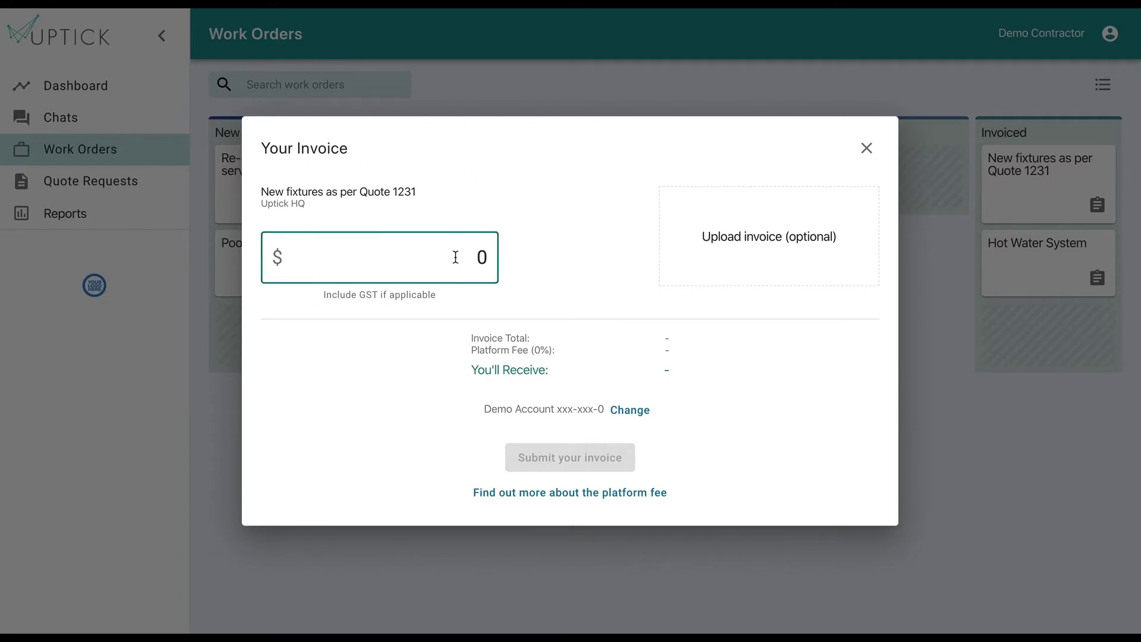
{"action": "type", "text": "1000"}
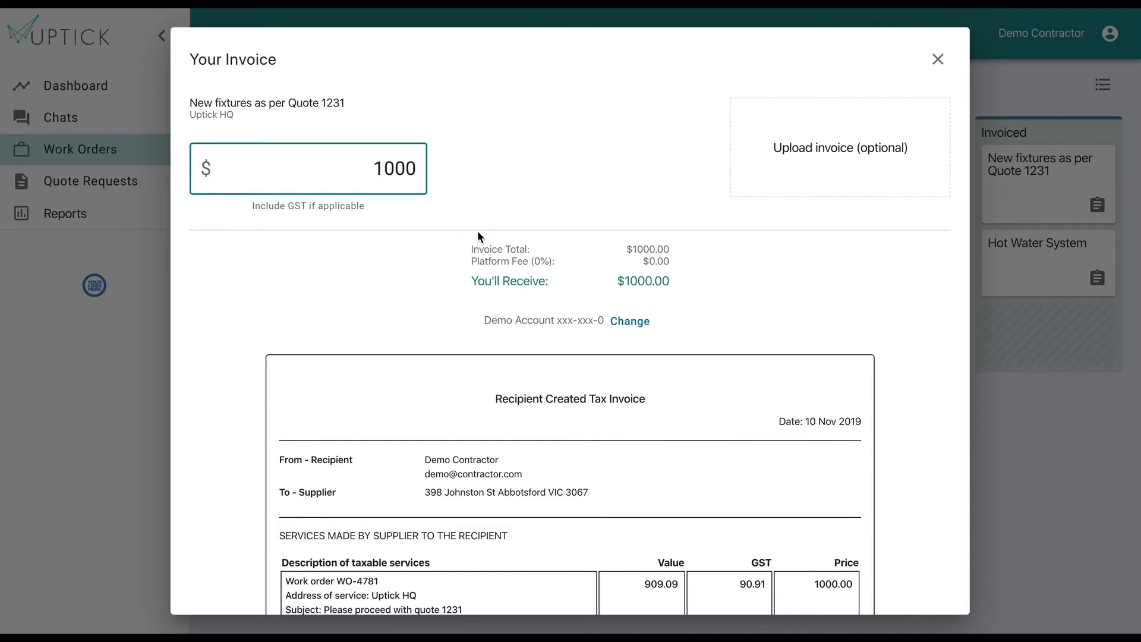
- Review the invoice's platform fee, amount receivable and tax invoice preview, and close the invoice without submitting it
{"action": "left_click", "coordinate": [473, 262]}
{"action": "left_click_drag", "start_coordinate": [473, 262], "coordinate": [670, 264]}
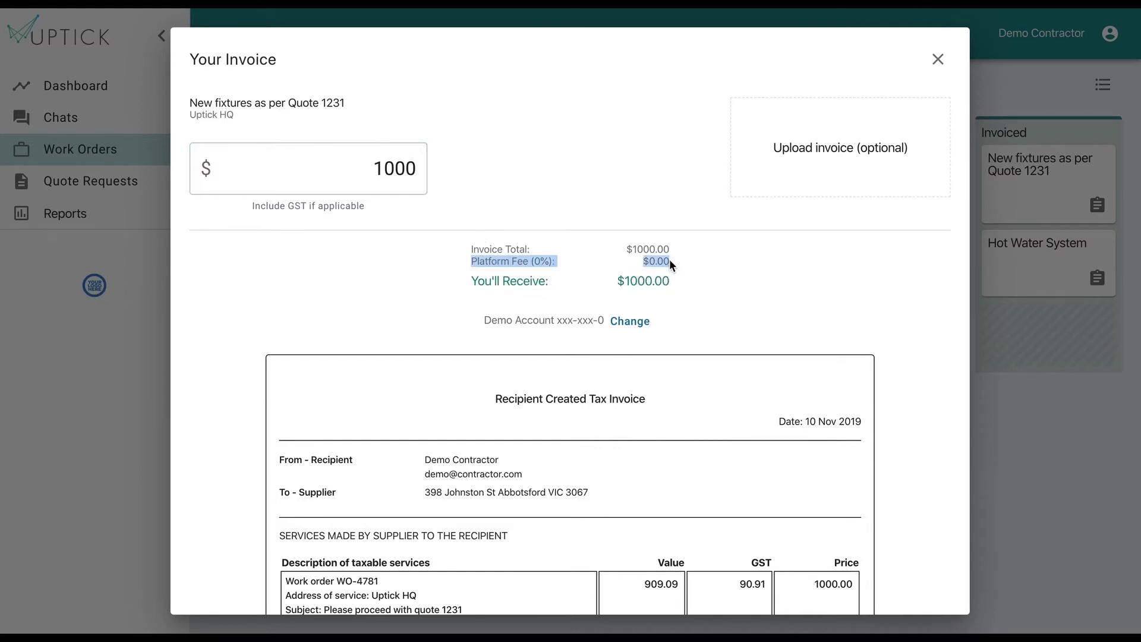
{"action": "left_click_drag", "start_coordinate": [670, 260], "coordinate": [682, 281]}
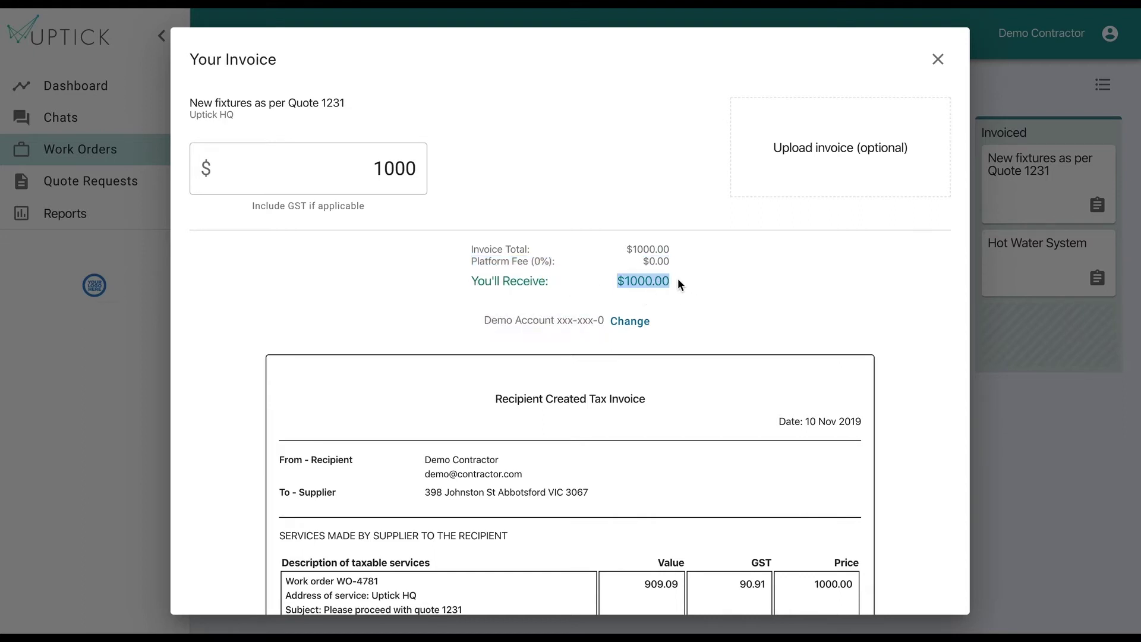
{"action": "left_click", "coordinate": [677, 279]}
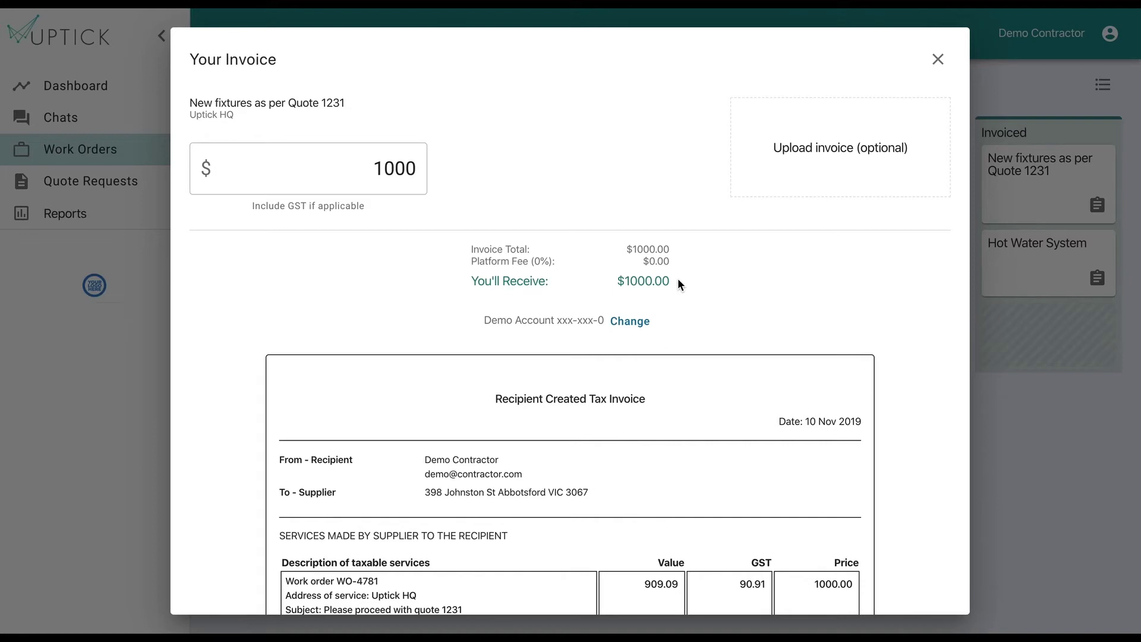
{"action": "scroll", "coordinate": [678, 279], "scroll_direction": "down", "scroll_amount": 5}
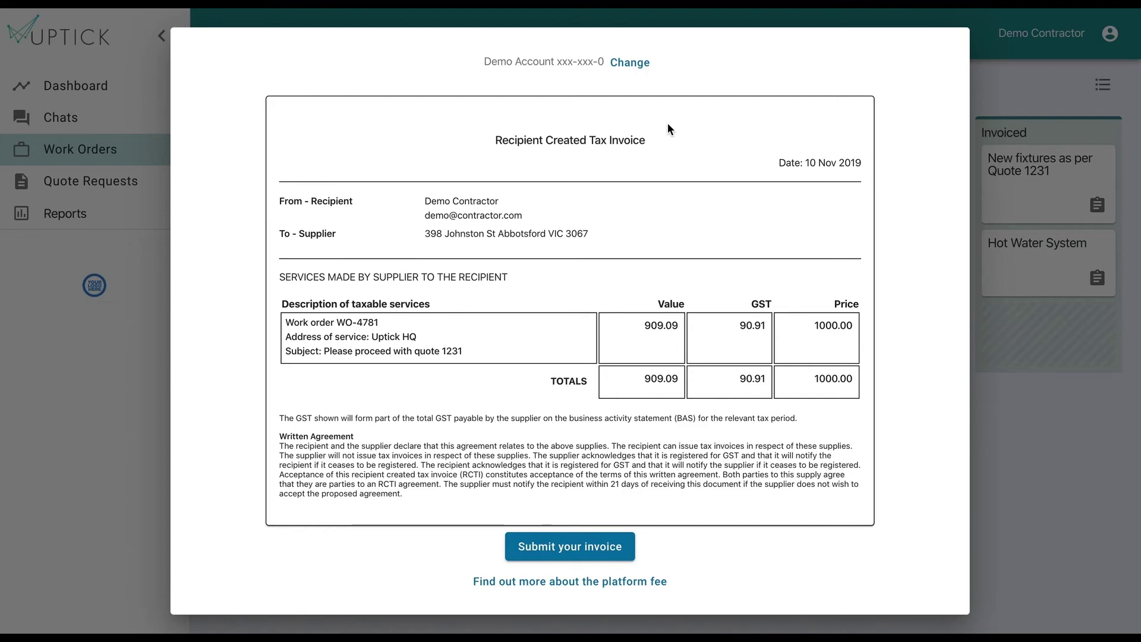
{"action": "scroll", "coordinate": [669, 125], "scroll_direction": "up", "scroll_amount": 5}
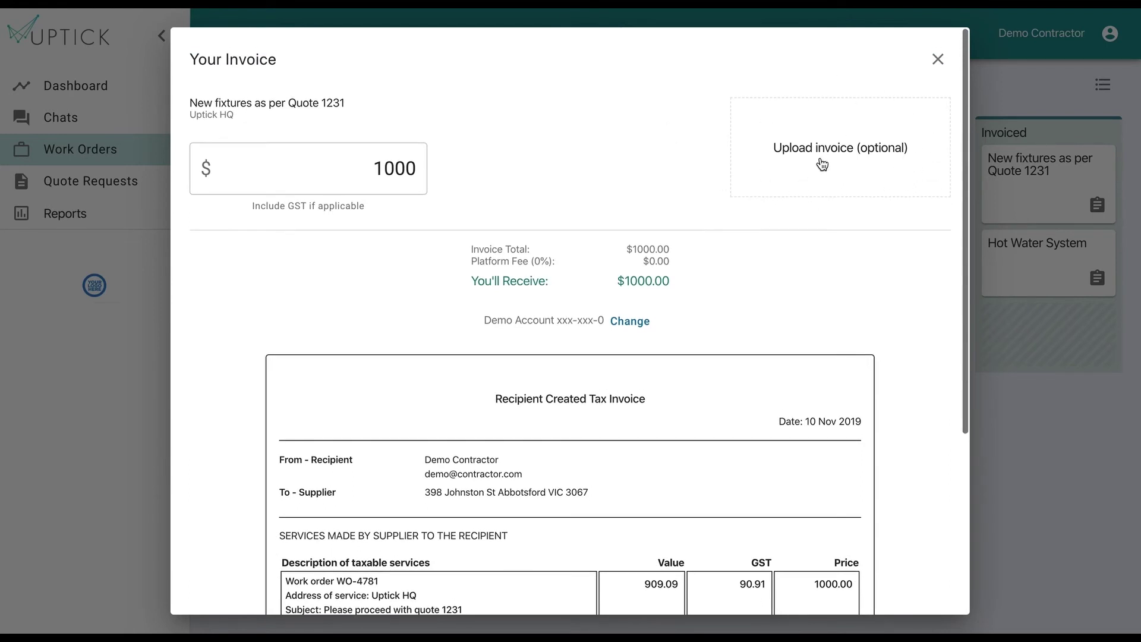
{"action": "left_click", "coordinate": [938, 60]}
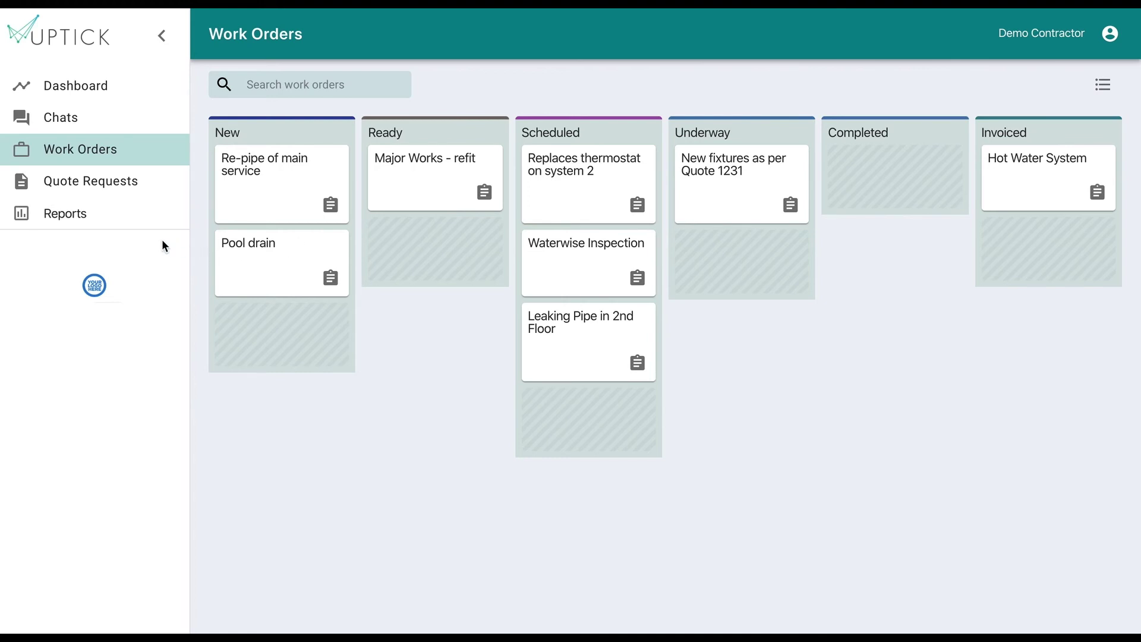
- Open the Work Orders report and filter it by reference 776, clearing the filter when done
{"action": "left_click", "coordinate": [141, 224]}
{"action": "left_click", "coordinate": [98, 249]}
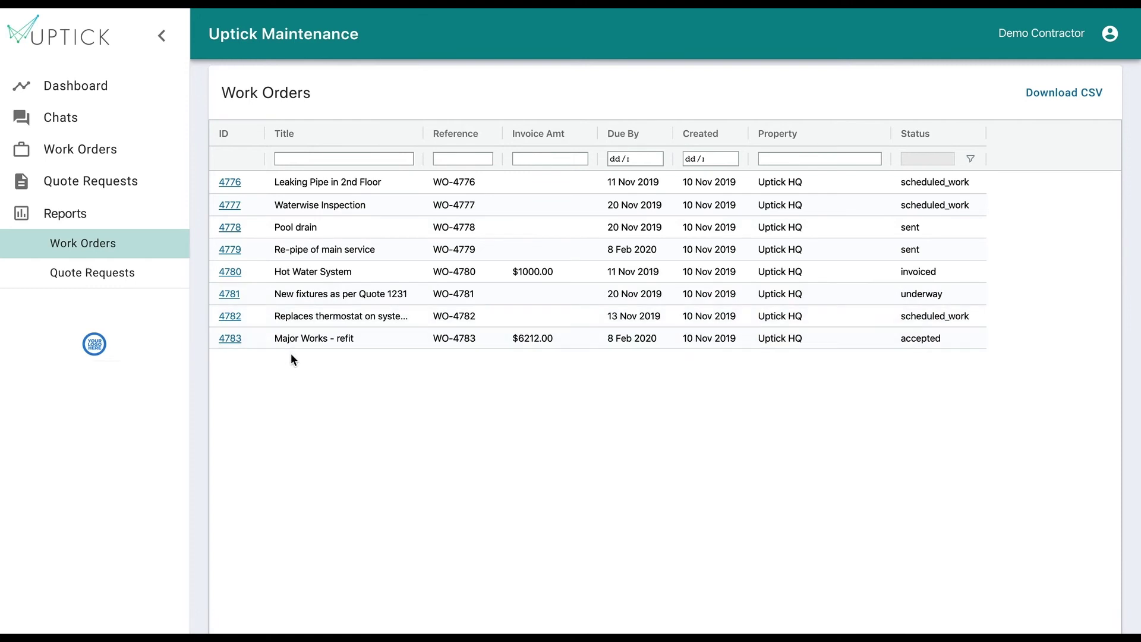
{"action": "left_click", "coordinate": [472, 156]}
{"action": "type", "text": "776"}
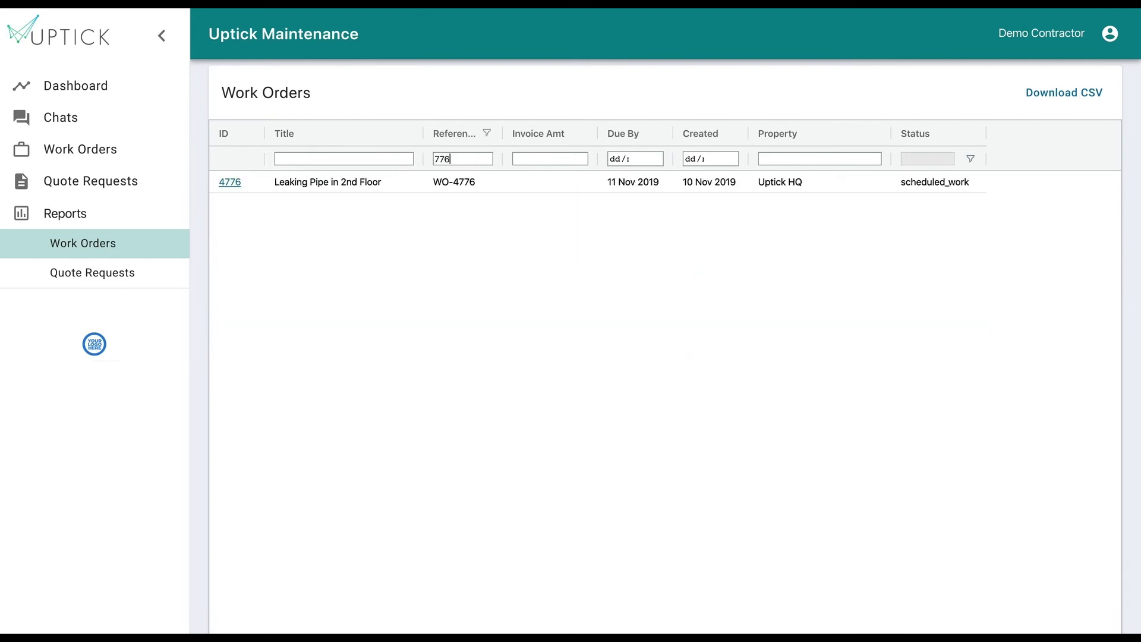
{"action": "key", "text": "BackSpace"}
{"action": "key", "text": "BackSpace"}
{"action": "key", "text": "BackSpace"}
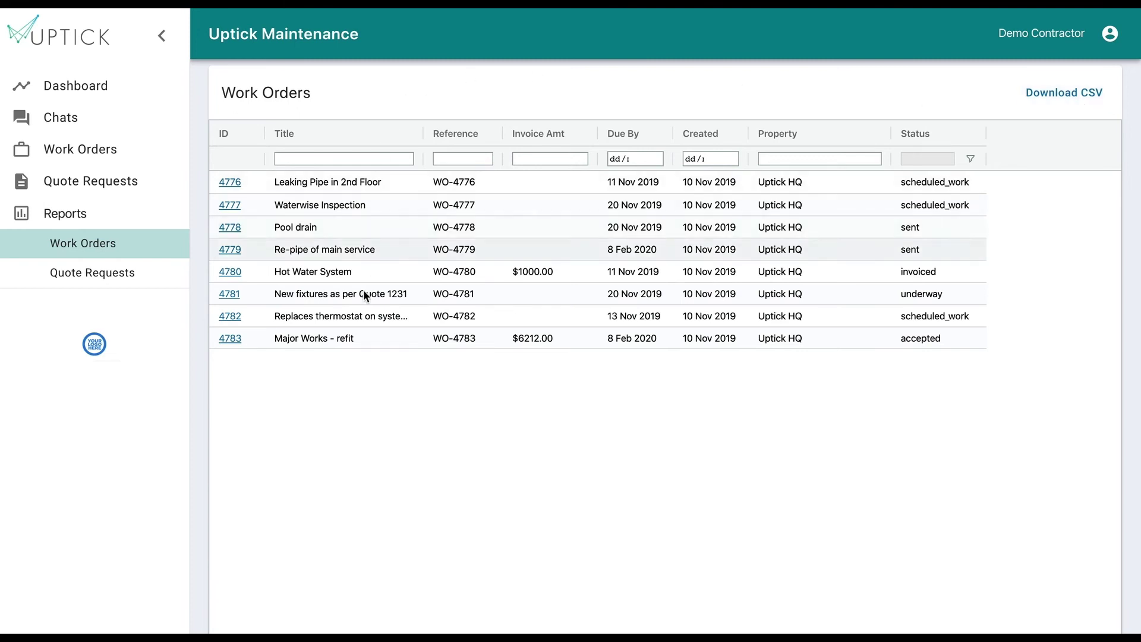
- Collapse the navigation sidebar and expand it again
{"action": "left_click", "coordinate": [161, 36]}
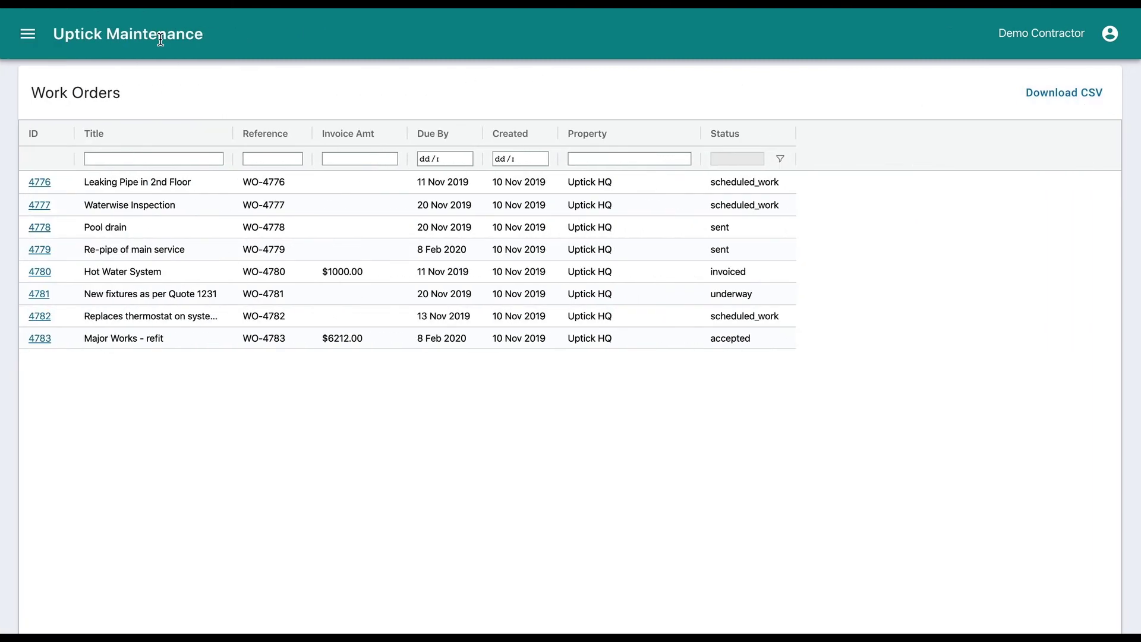
{"action": "left_click", "coordinate": [28, 35]}
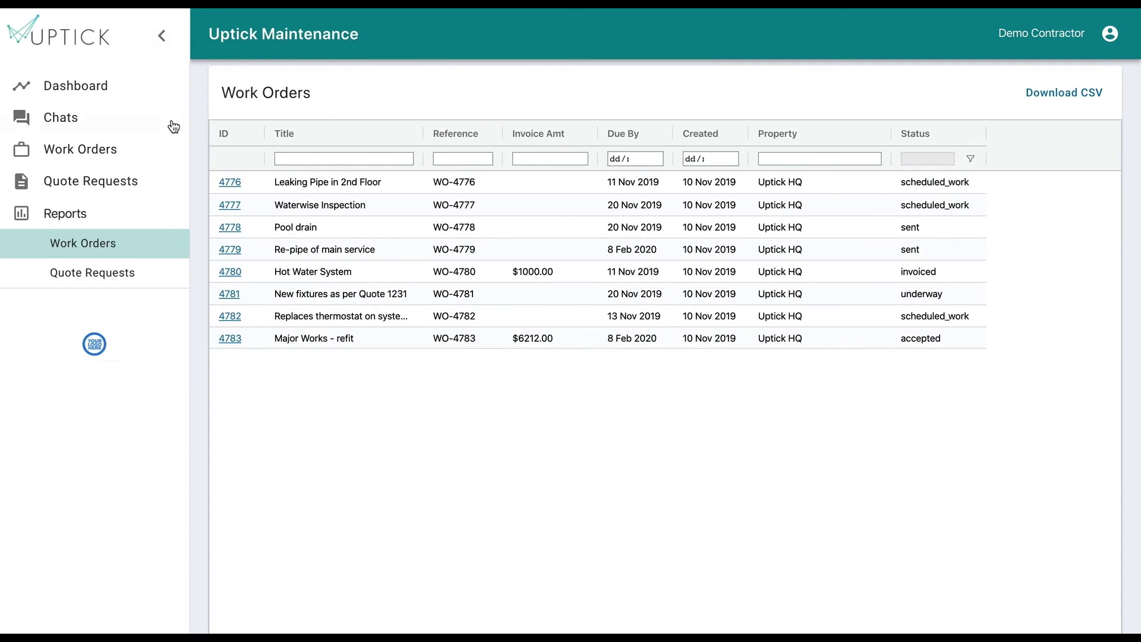
- Review the Major Works - refit conversation and its work order details in Chats, and return to the dashboard
{"action": "left_click", "coordinate": [118, 130]}
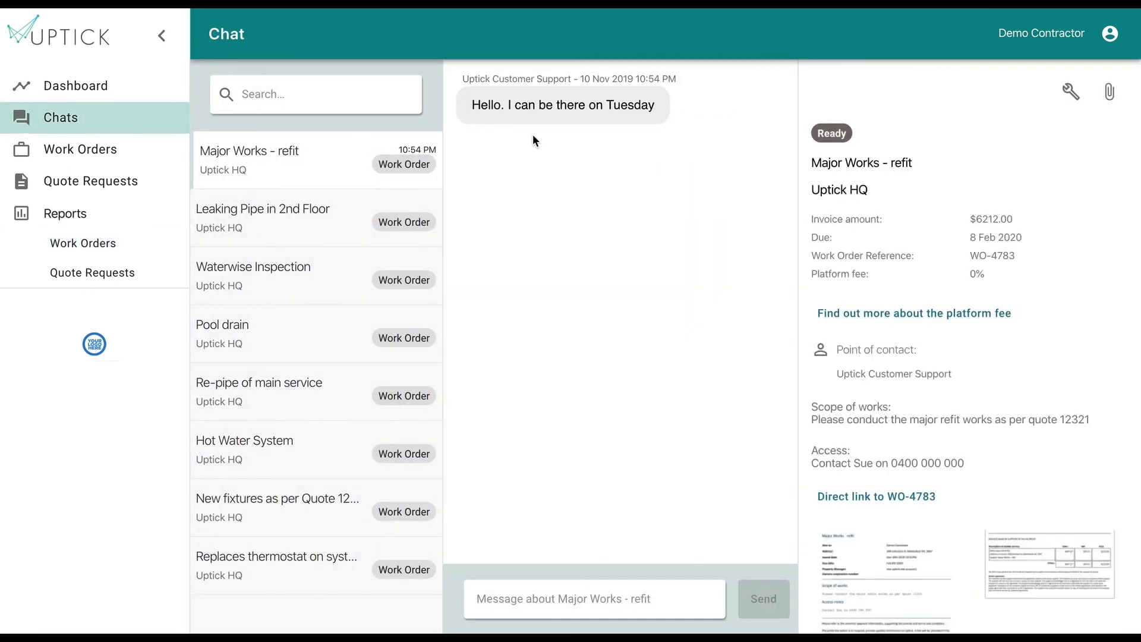
{"action": "scroll", "coordinate": [932, 224], "scroll_direction": "down", "scroll_amount": 1}
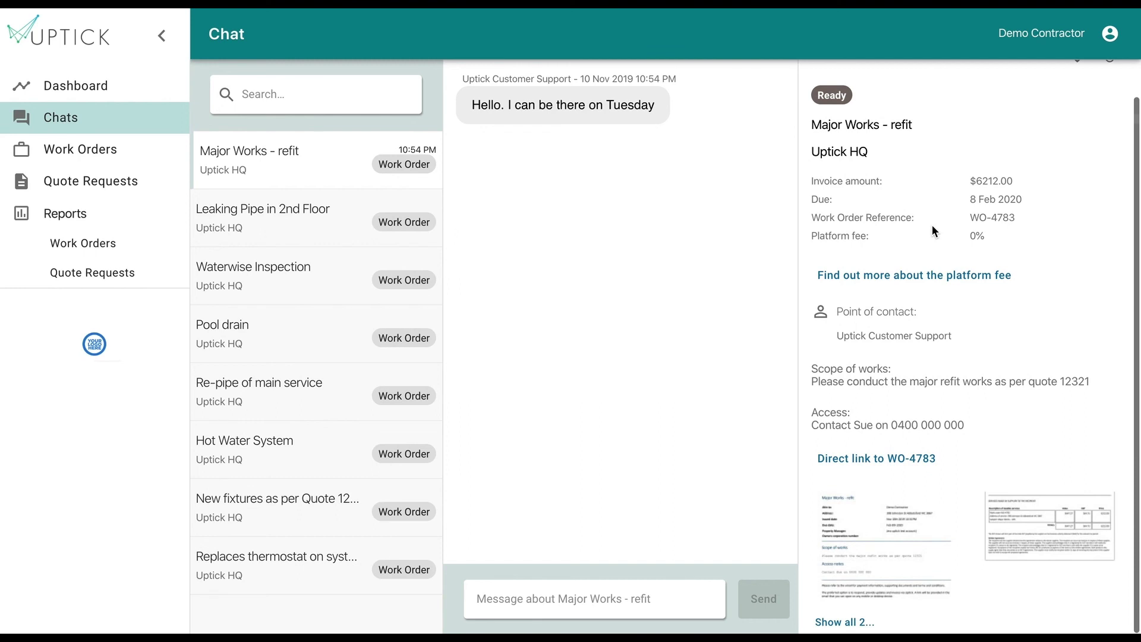
{"action": "scroll", "coordinate": [932, 225], "scroll_direction": "up", "scroll_amount": 1}
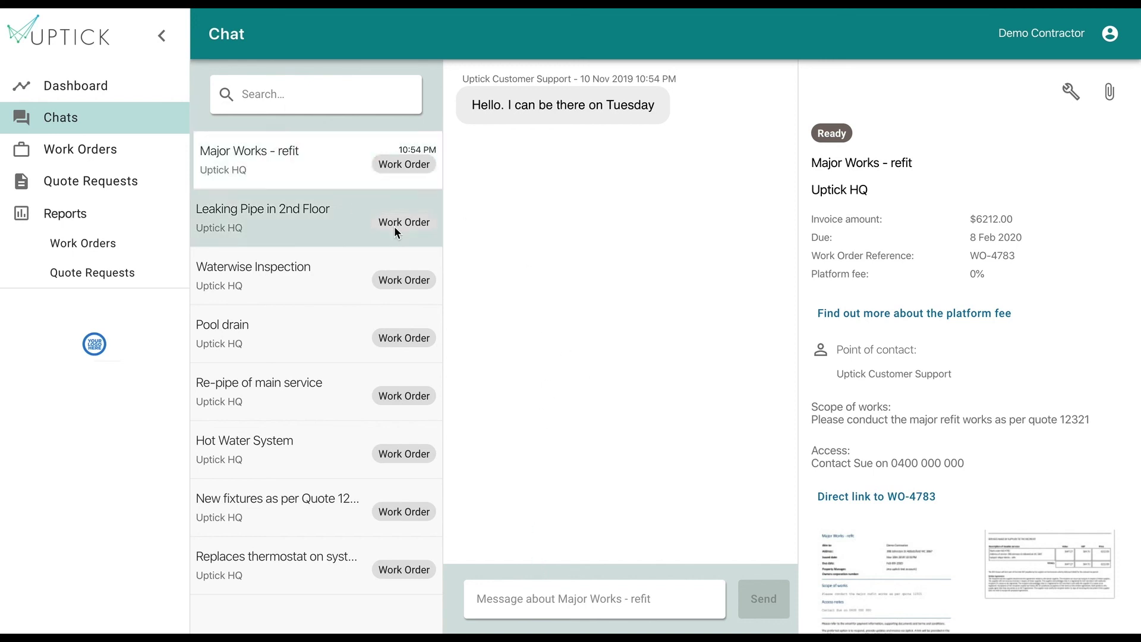
{"action": "left_click", "coordinate": [111, 99]}
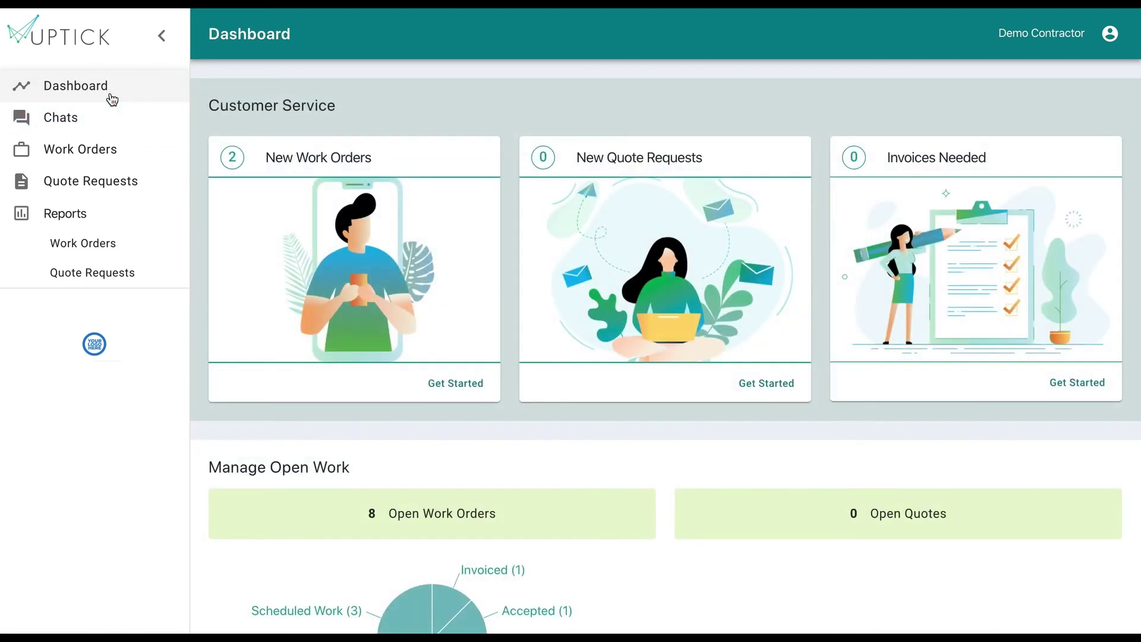